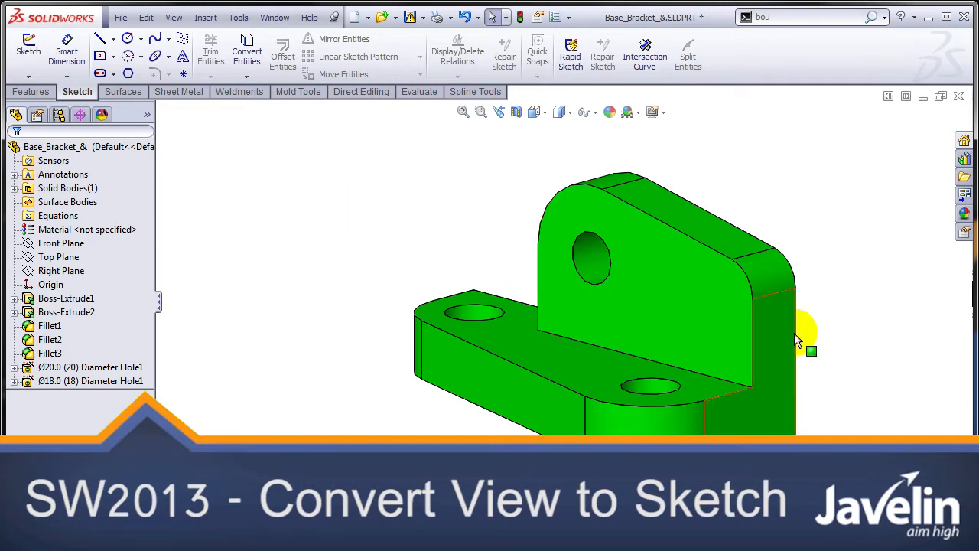
Reposition and zoom the bracket part so the whole model fits in view
mouse_move(874, 276)
middle_mouse_down()
mouse_move(853, 331)
mouse_move(858, 307)
middle_mouse_up()
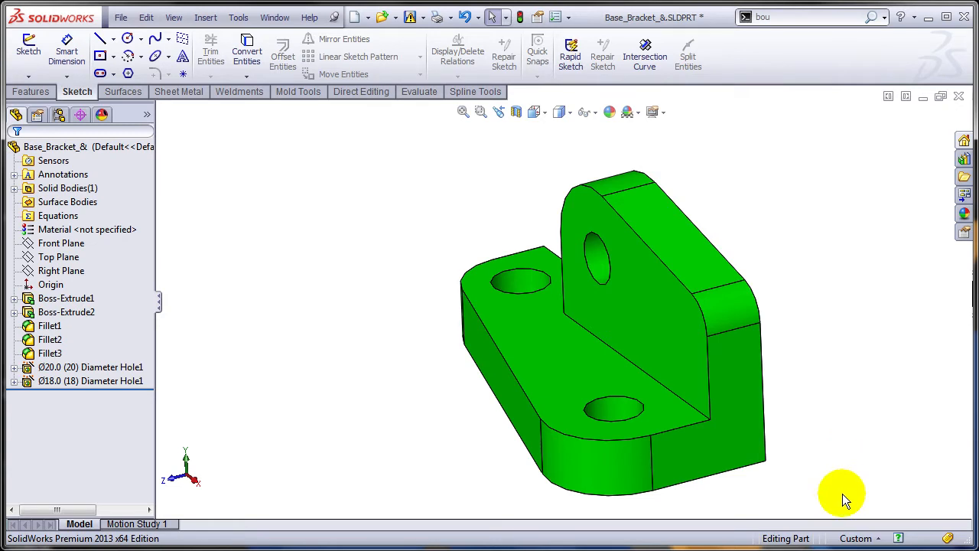
key("ctrl+Left")
key("ctrl+Up")
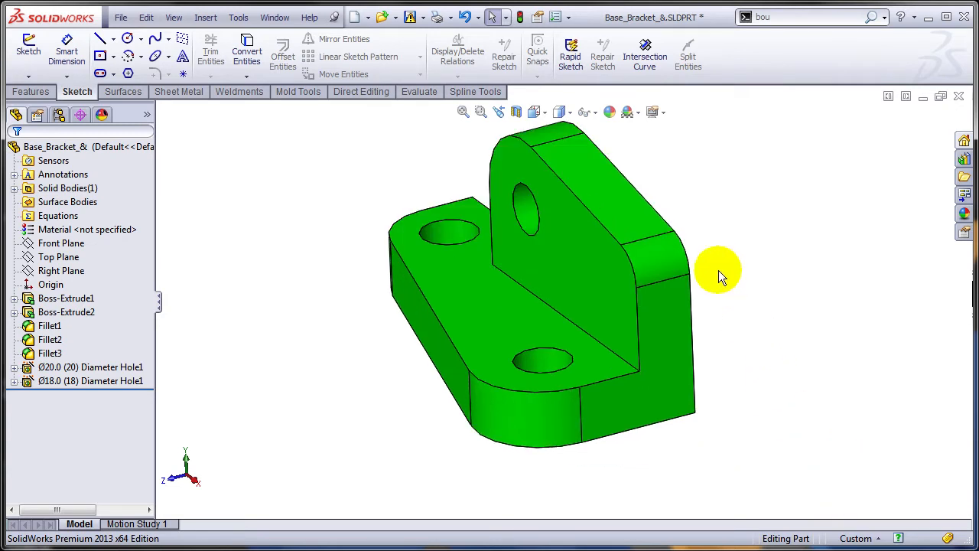
key("z")
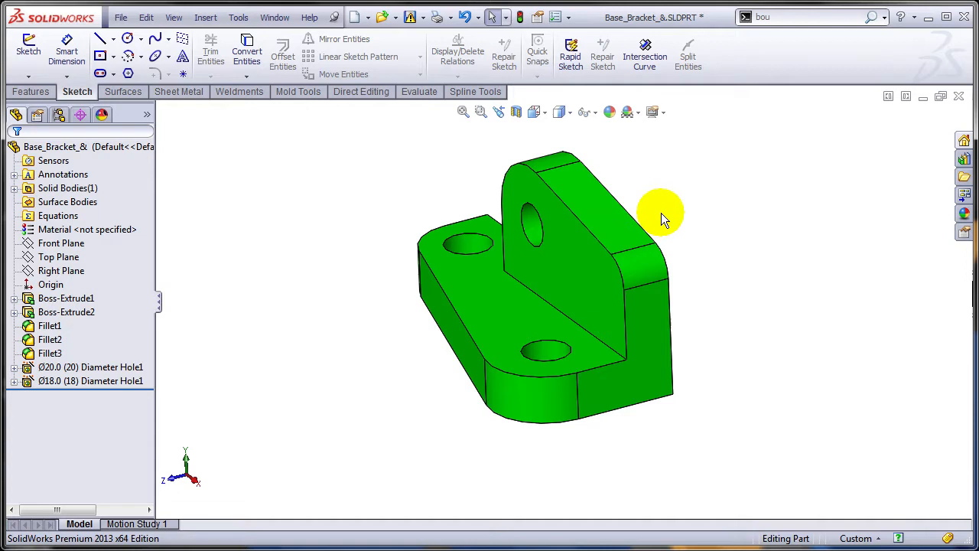
Start a new drawing from the bracket part on a C-size sheet template
left_click(368, 17)
left_click(372, 52)
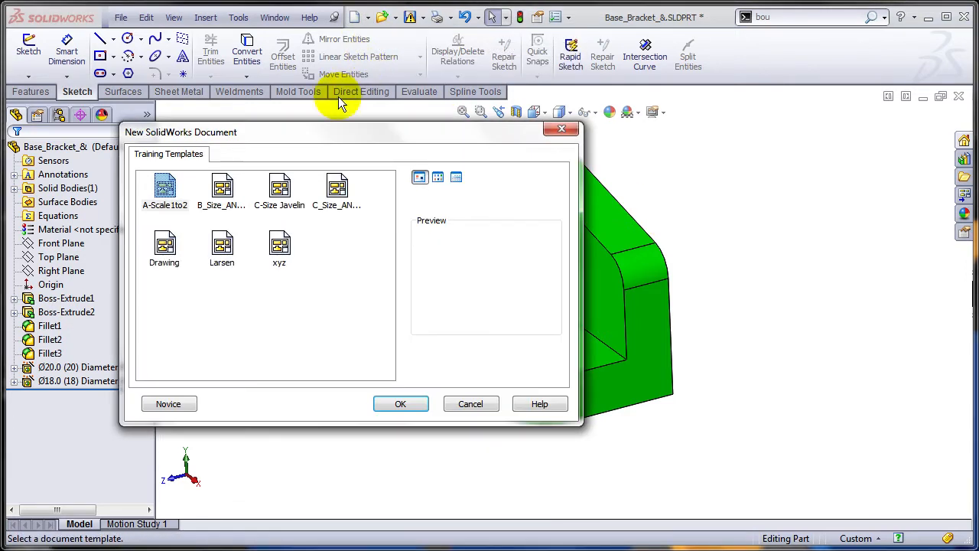
double_click(279, 191)
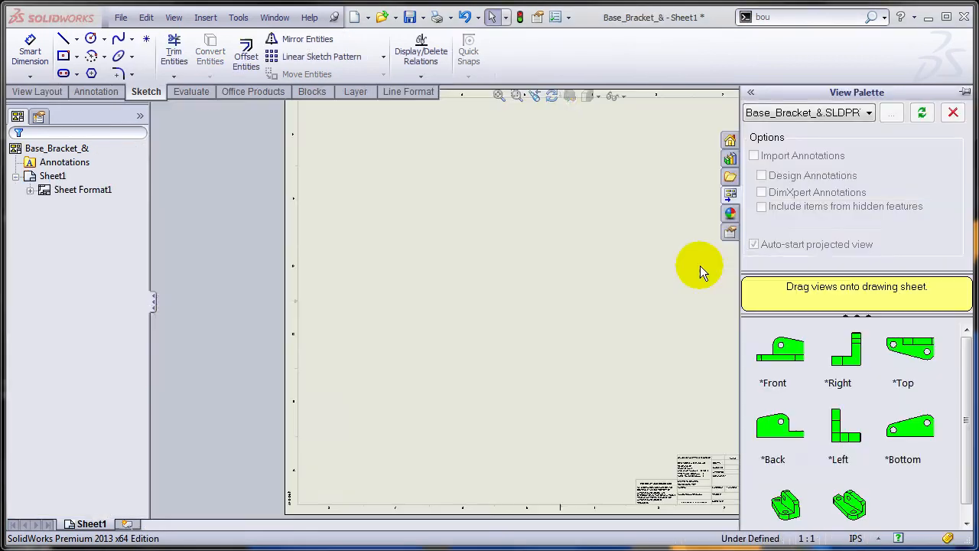
Place an isometric bracket view upper-left from the View Palette and a second isometric view to its right
left_click(966, 523)
left_click(849, 499)
left_click_drag(850, 497, 399, 198)
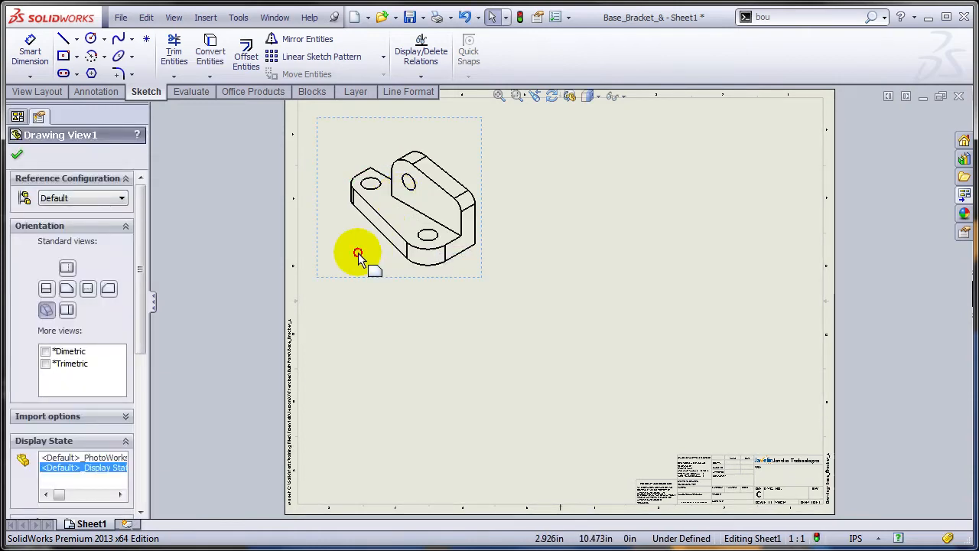
left_click(358, 254)
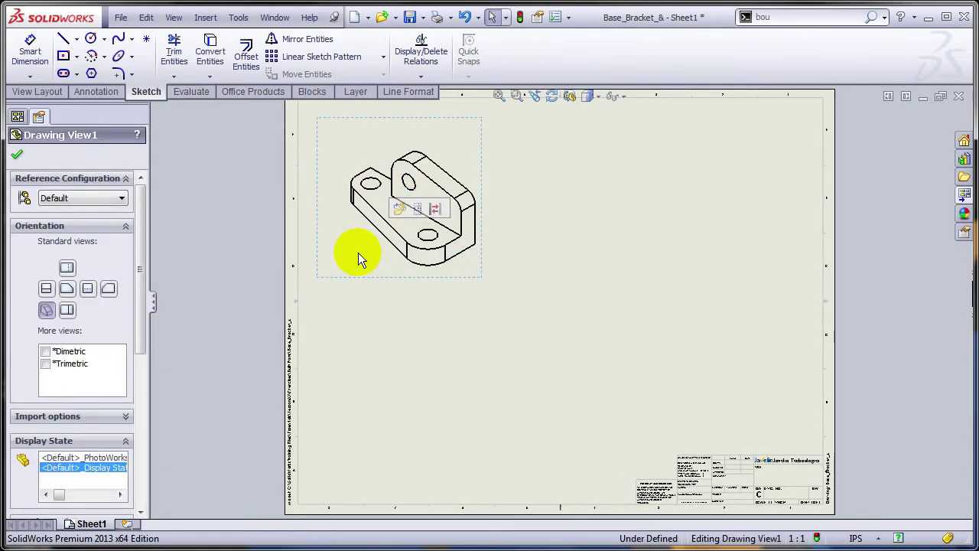
left_click(574, 215)
left_click_drag(586, 291, 594, 281)
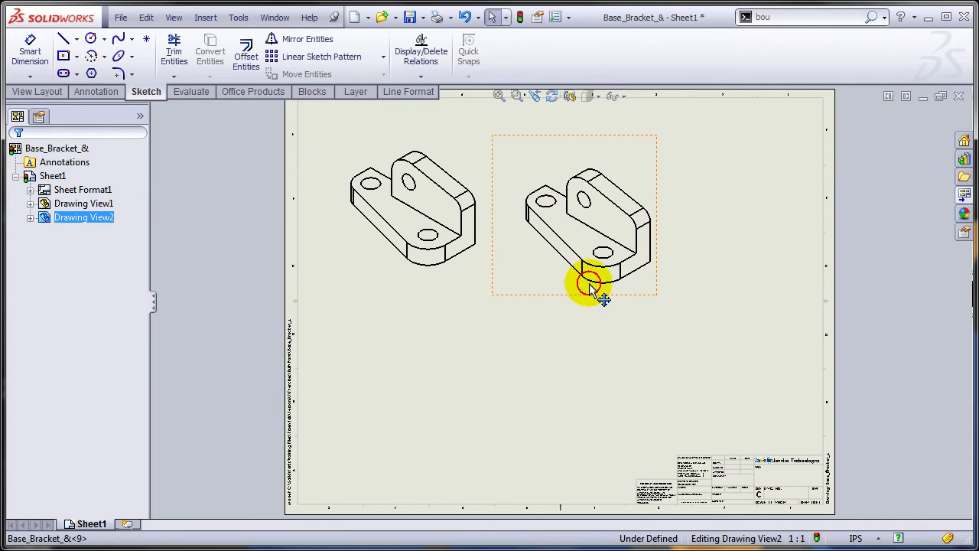
Convert Drawing View2 into plain sketch lines, replacing the view
right_click(540, 240)
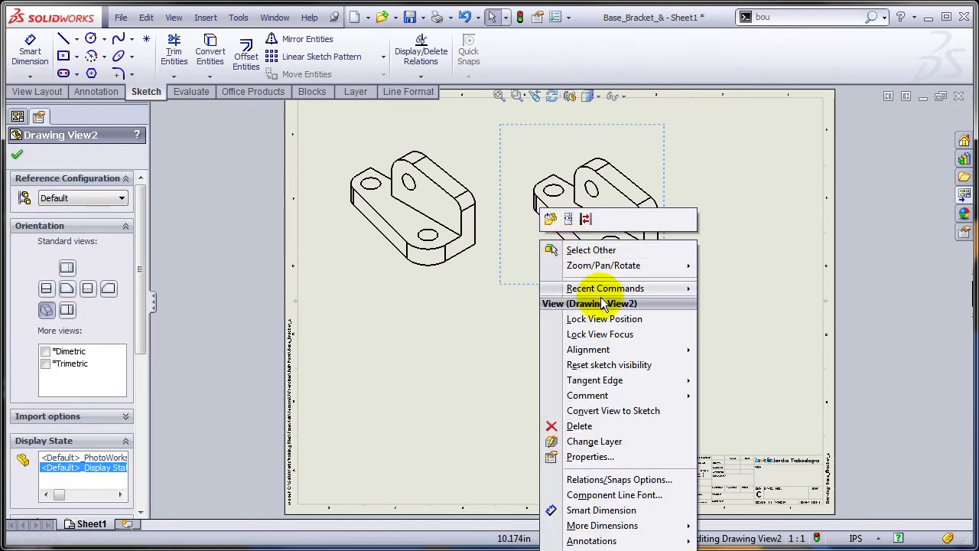
left_click(615, 411)
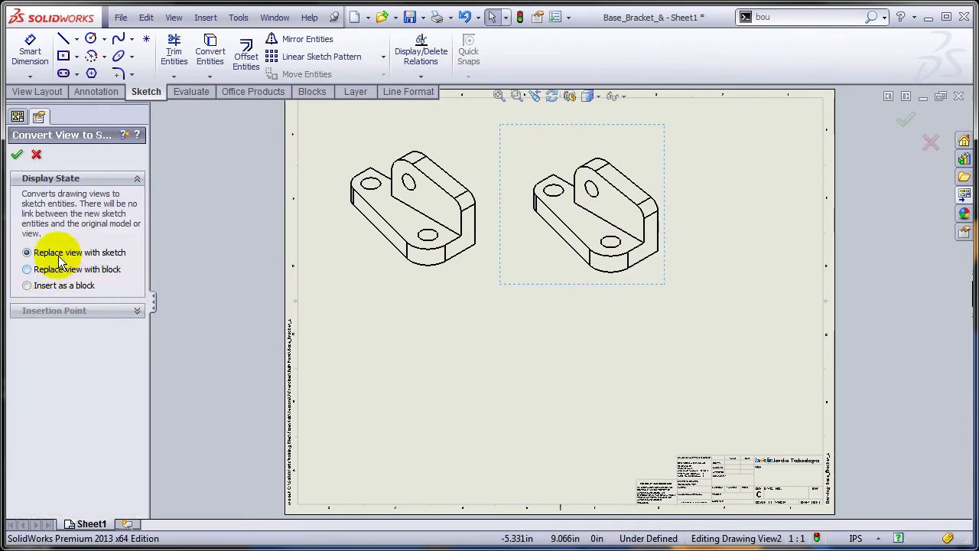
left_click(17, 157)
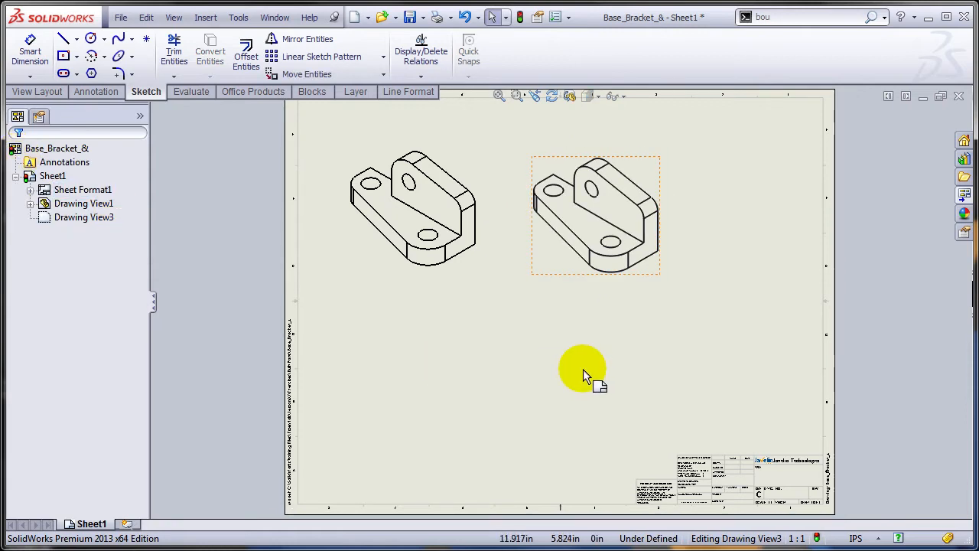
Mirror all the converted sketch lines about the bracket's right vertical edge to form the opposite-hand bracket
left_click(572, 237)
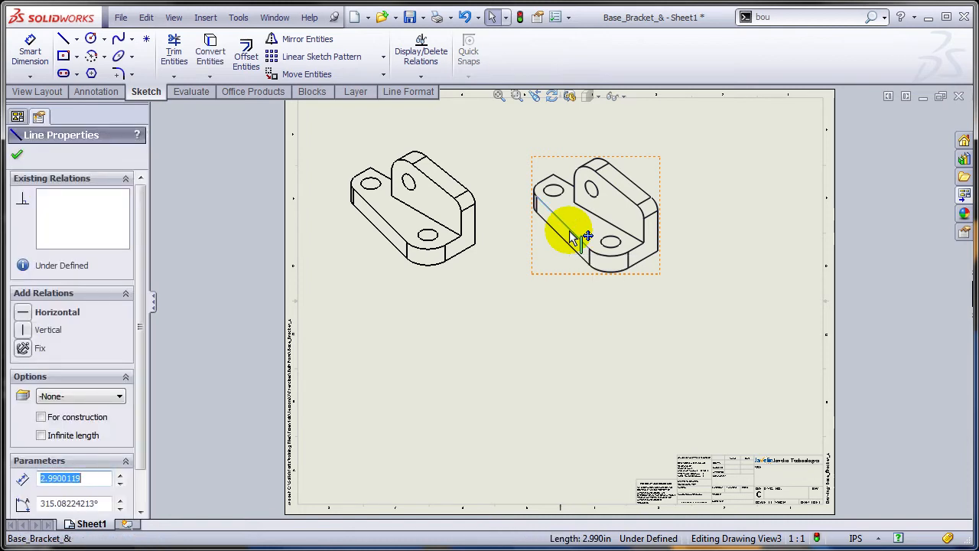
key("ctrl+a")
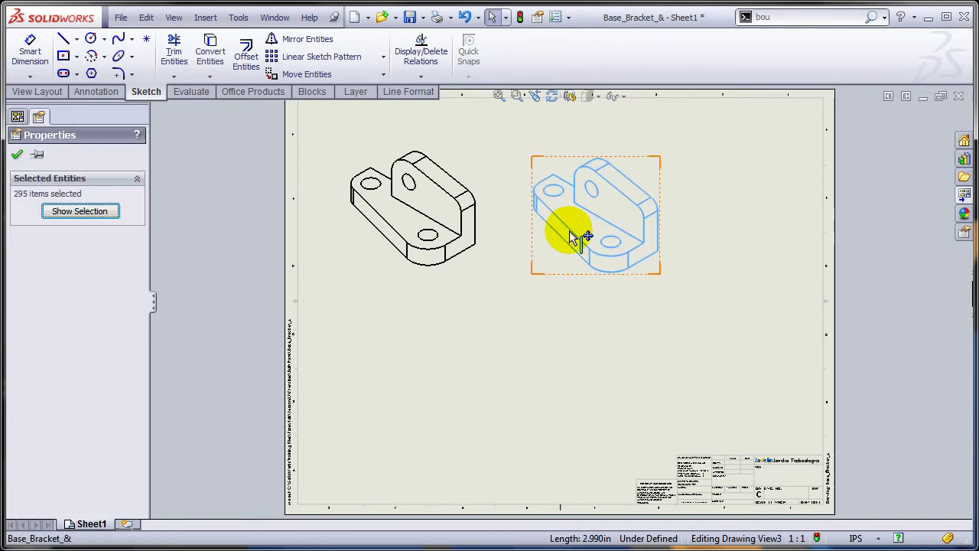
left_click(306, 40)
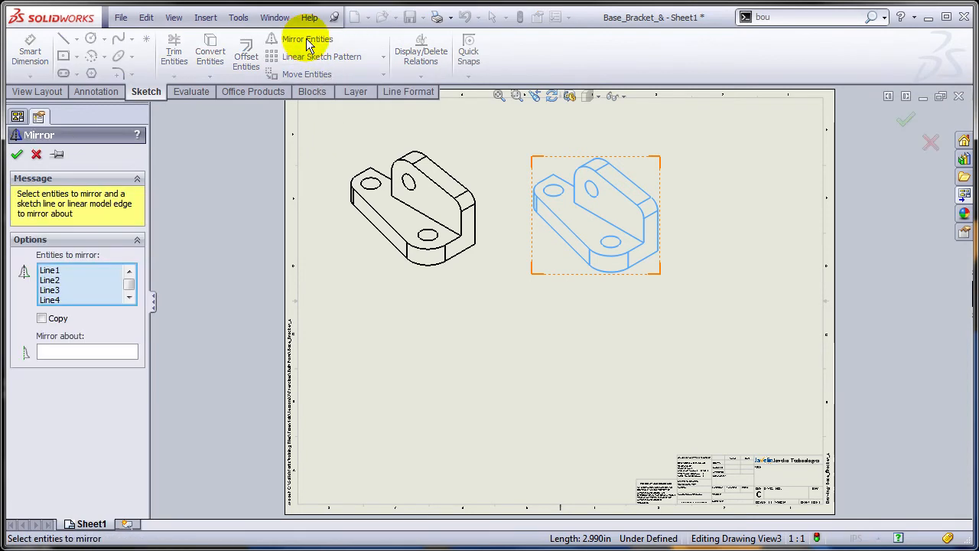
left_click(101, 352)
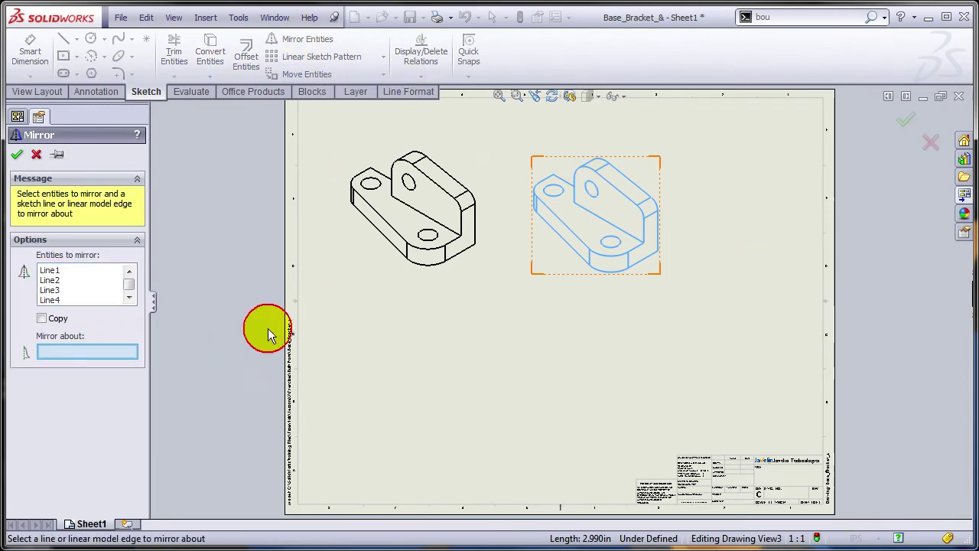
left_click(657, 229)
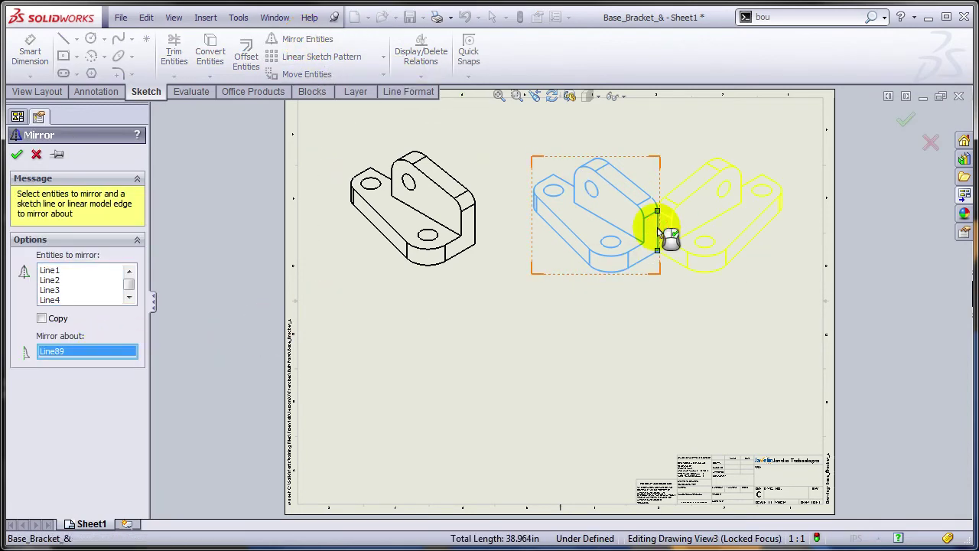
left_click(17, 154)
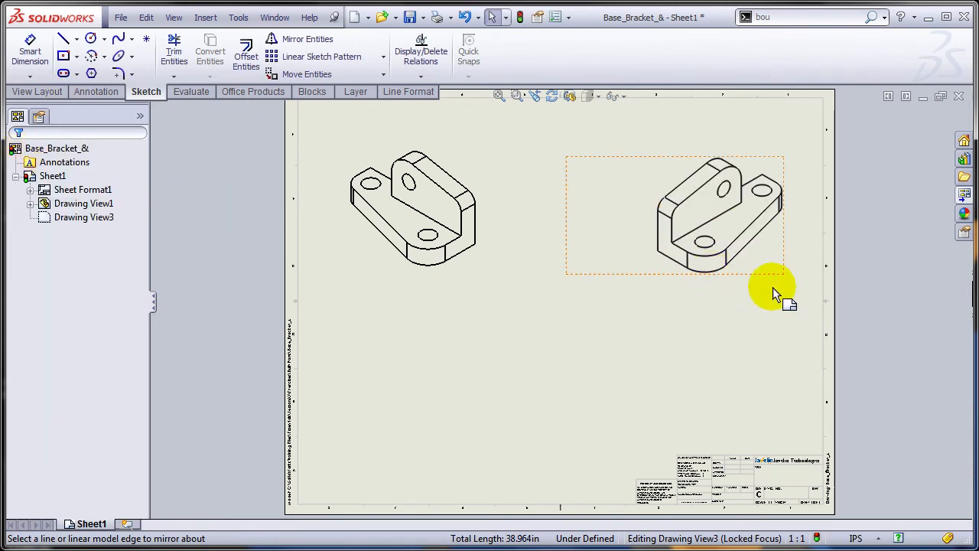
Drag Drawing View3 left beside Drawing View1 and accept its PropertyManager
mouse_move(772, 274)
left_mouse_down()
mouse_move(708, 327)
mouse_move(655, 313)
mouse_move(672, 269)
mouse_move(644, 275)
left_mouse_up()
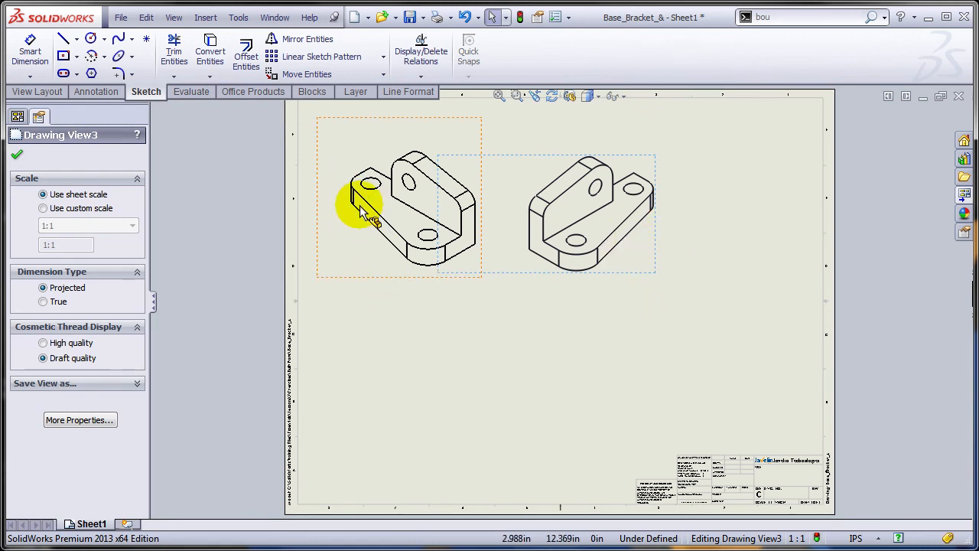
left_click(17, 154)
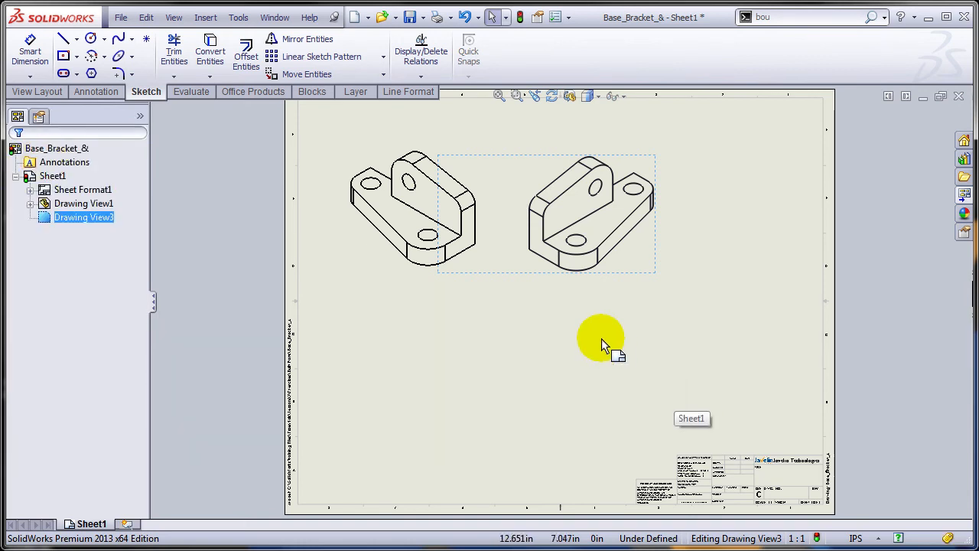